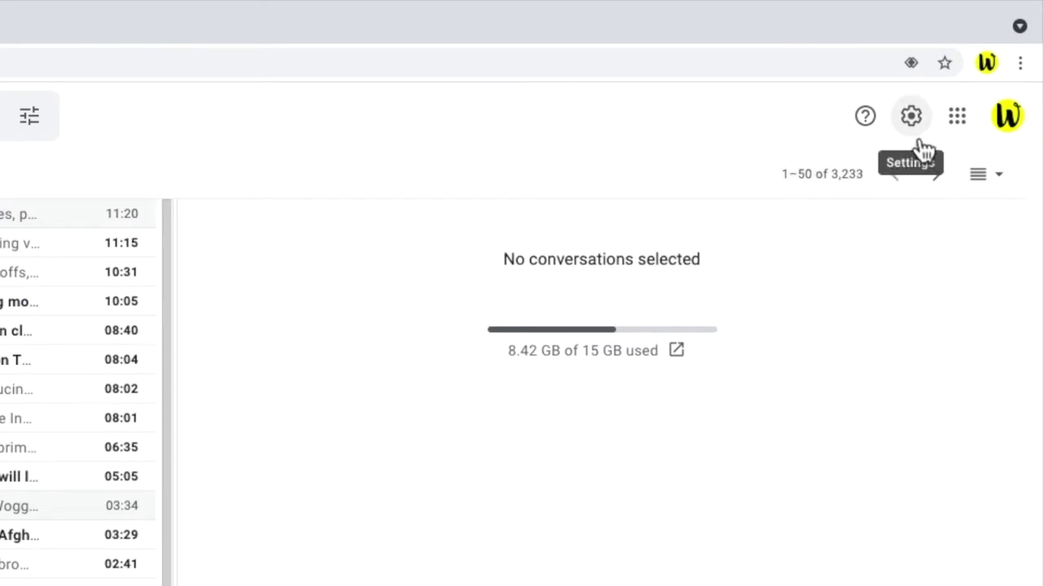
- Open Gmail's full settings and go to the Forwarding and POP/IMAP page
left_click(920, 143)
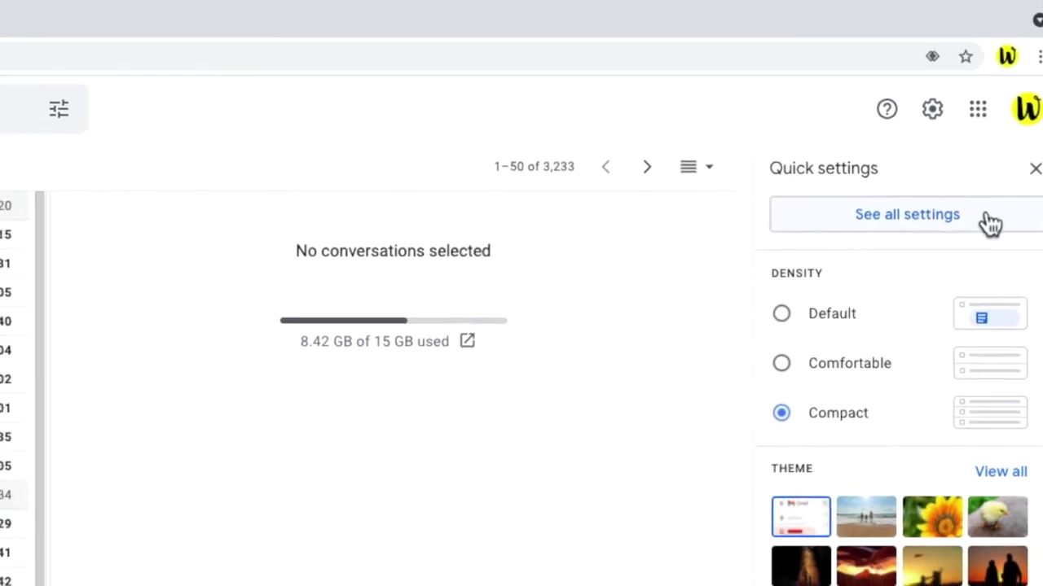
left_click(990, 224)
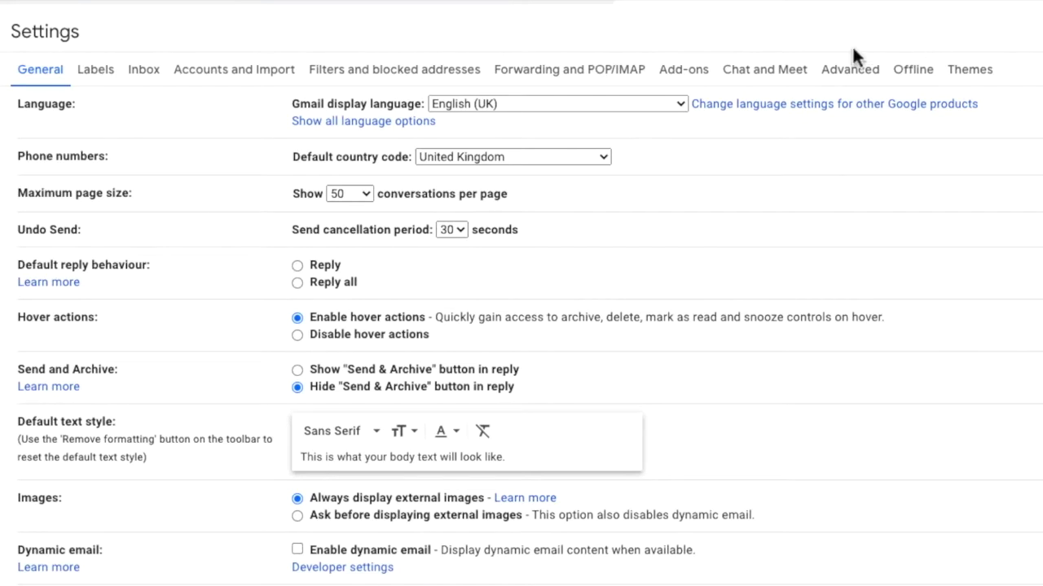
left_click(599, 81)
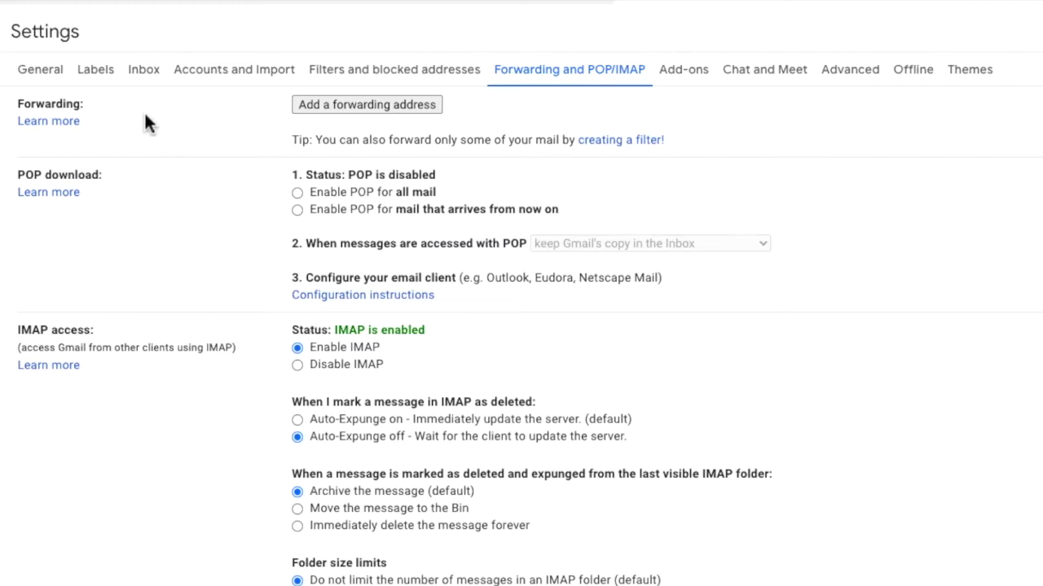
- Start adding a new forwarding address from the Forwarding and POP/IMAP page
left_click(389, 105)
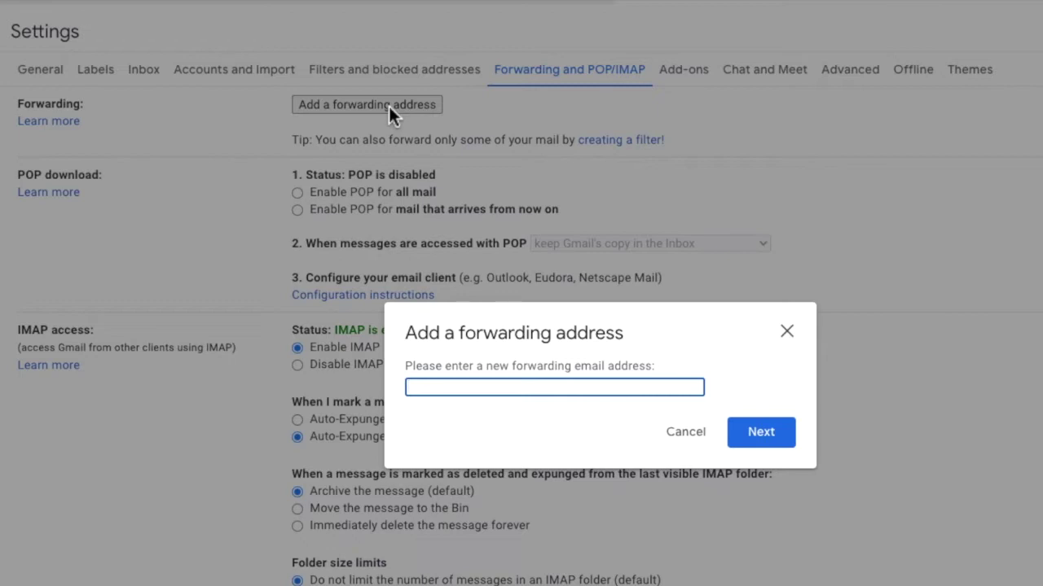
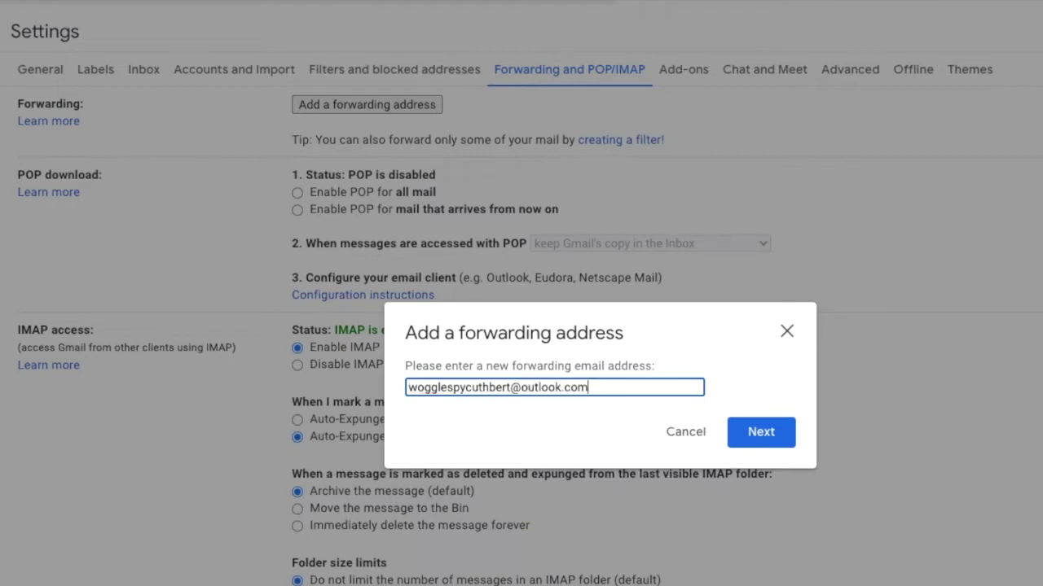
- Enter the Outlook e-mail address as the new forwarding address and submit it
left_click(782, 452)
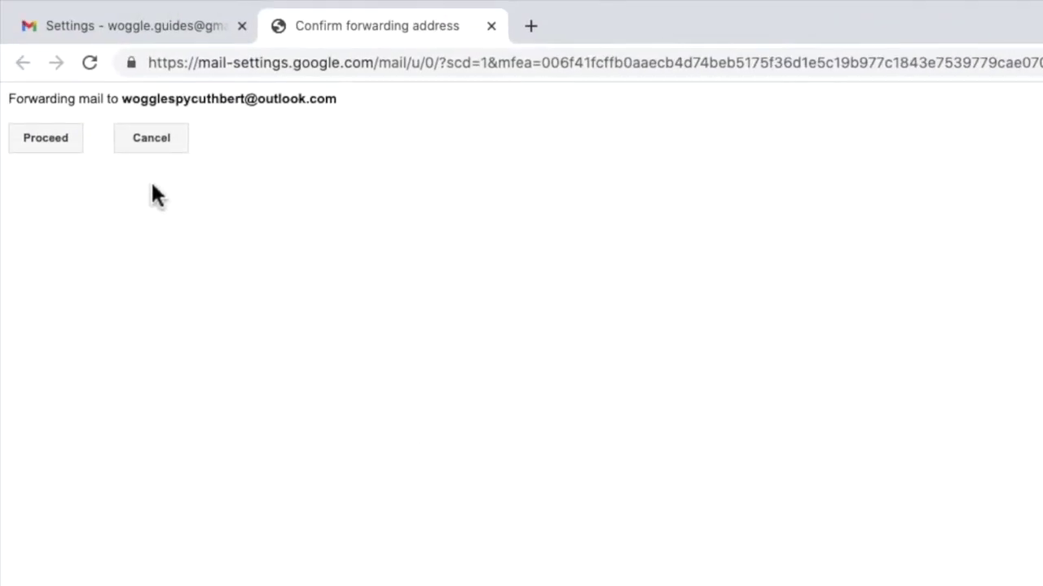
- Approve forwarding to the Outlook address and acknowledge the confirmation-code notice
left_click(70, 151)
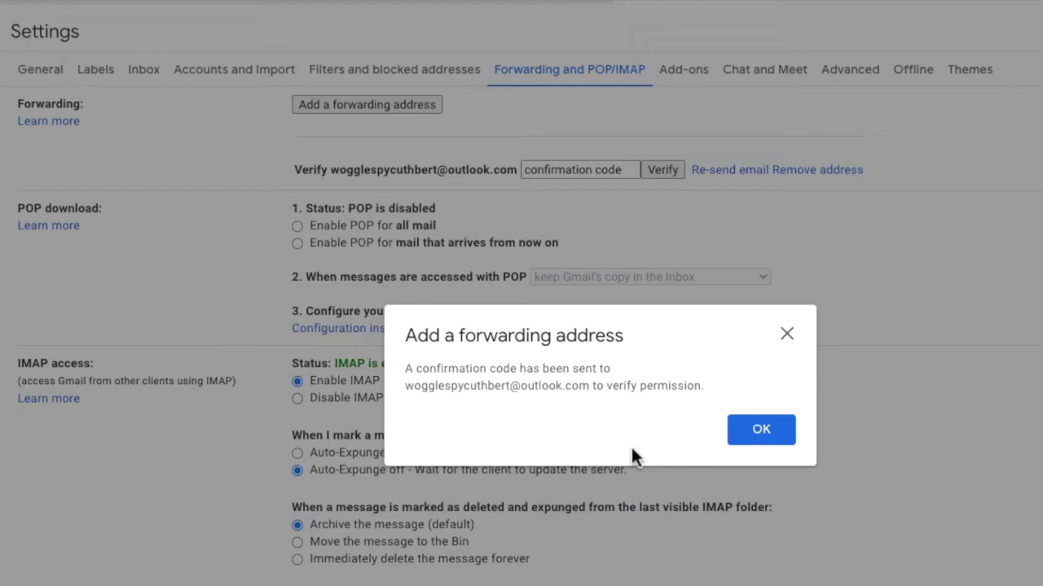
left_click(758, 444)
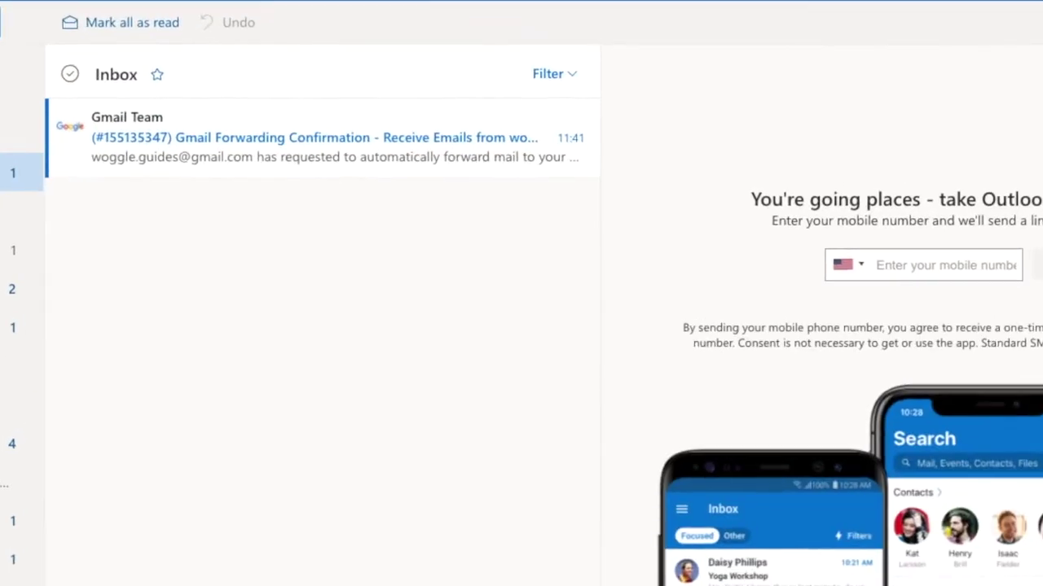
- Open the Gmail Team forwarding confirmation email in the Outlook inbox
left_click(302, 159)
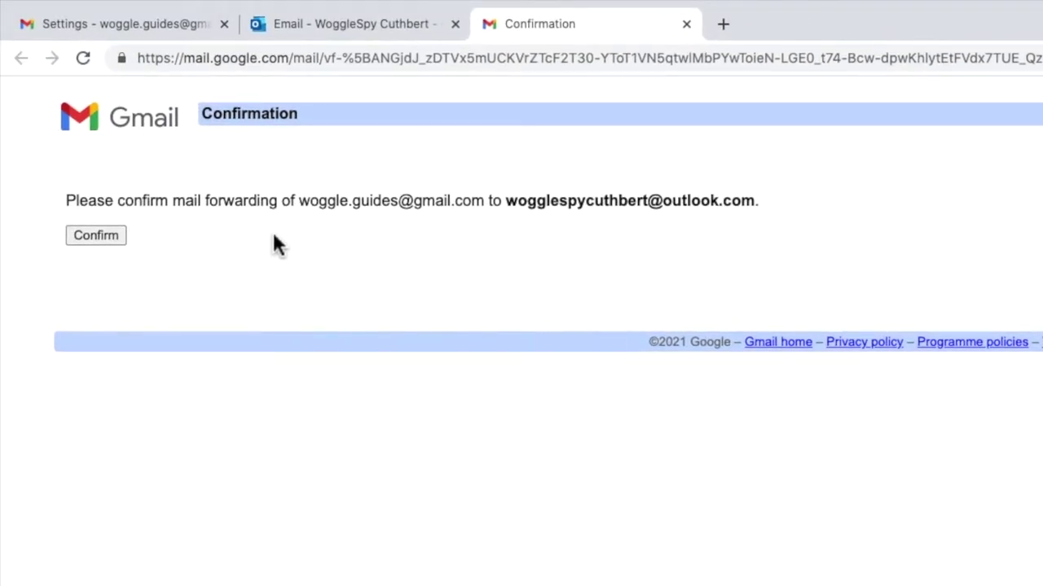
- Confirm forwarding, return to Gmail settings and select forwarding incoming mail to the Outlook address
left_click(114, 241)
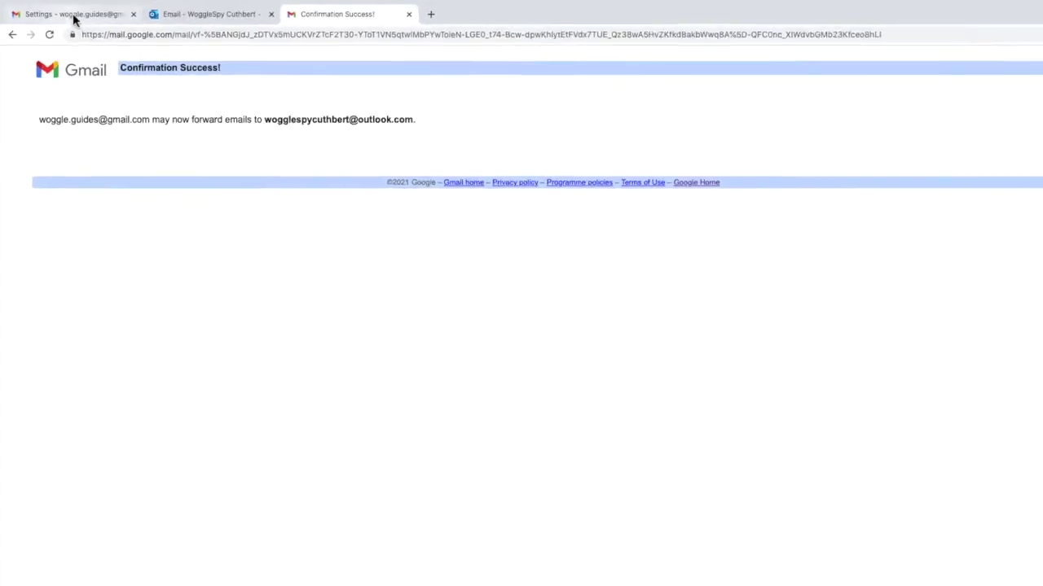
left_click(124, 25)
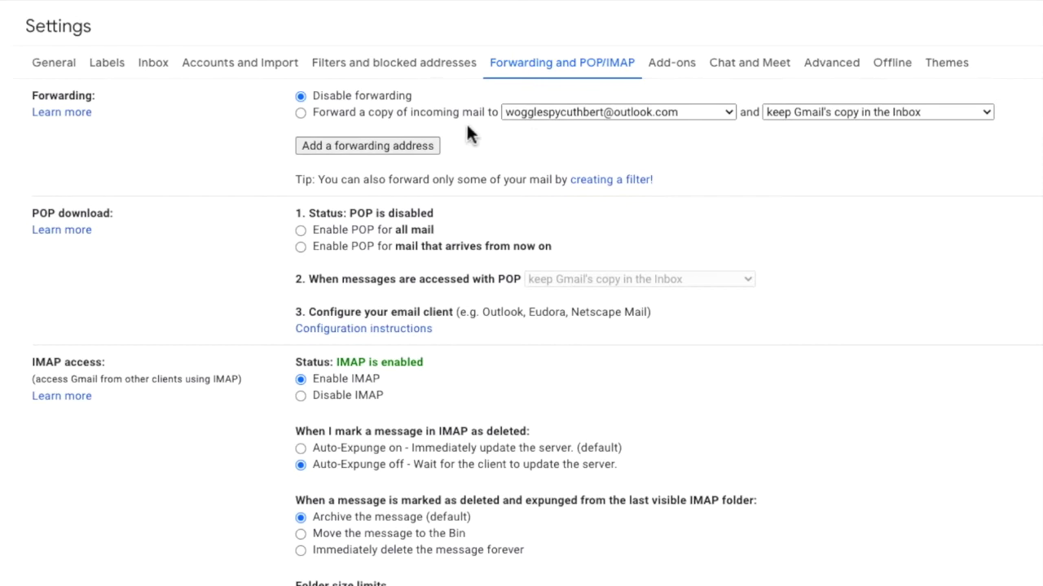
left_click(300, 112)
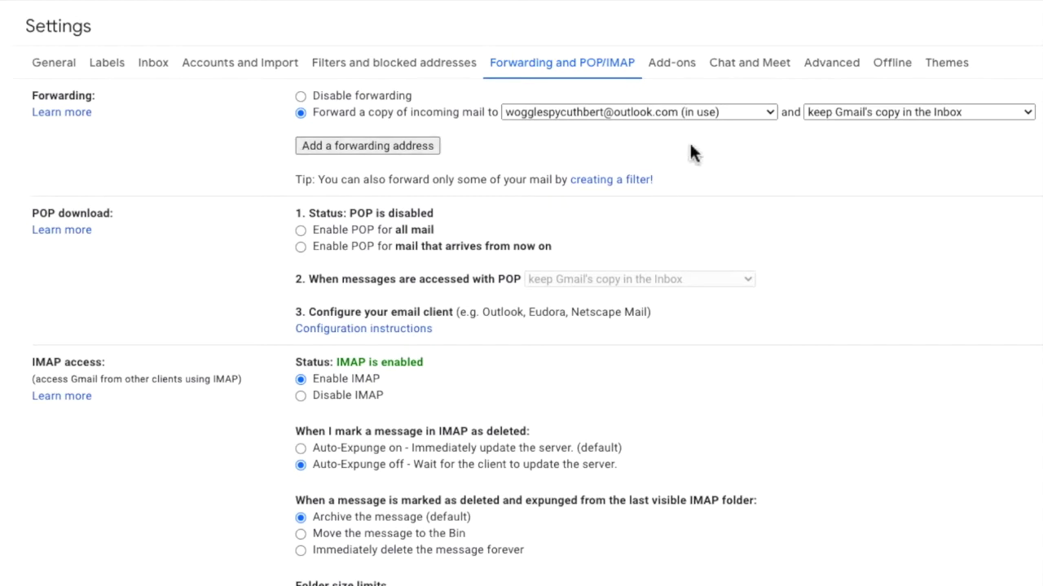
- Have Gmail delete its copy of forwarded mail and save the forwarding settings
left_click(1030, 119)
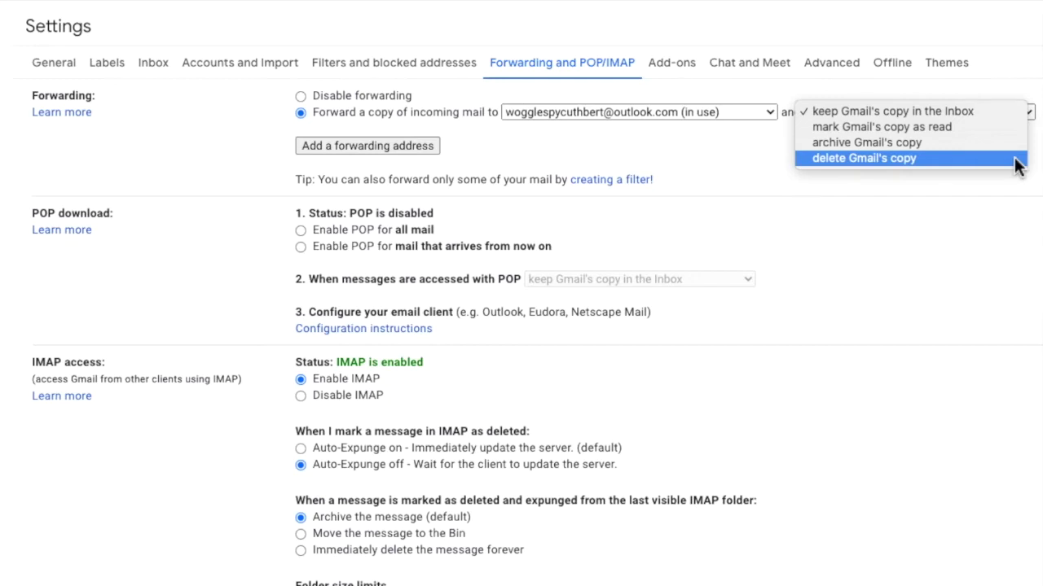
left_click(1016, 162)
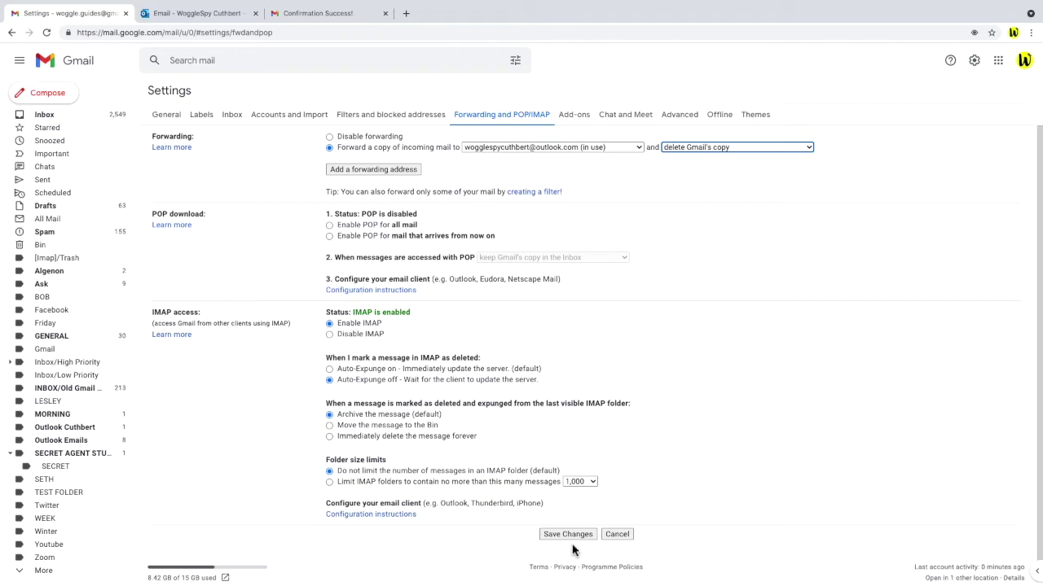
left_click(568, 535)
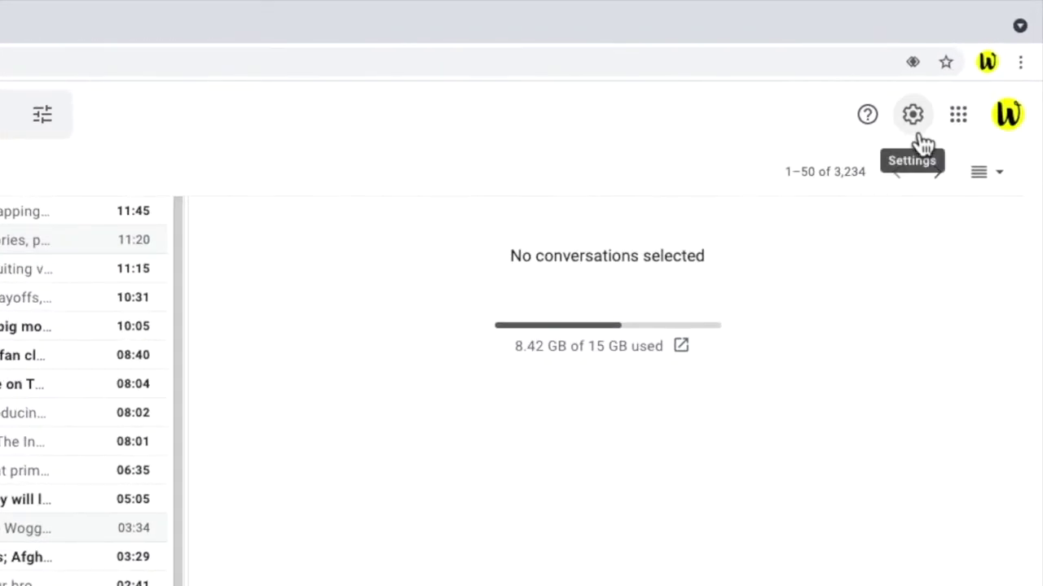
- Open the Filters and blocked addresses settings and start creating a new filter
left_click(919, 137)
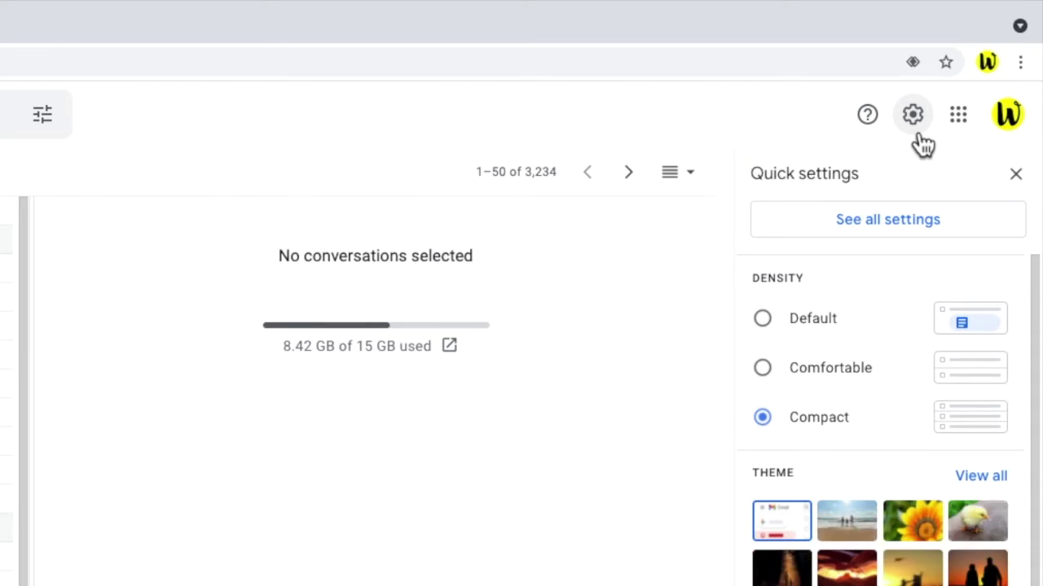
left_click(968, 236)
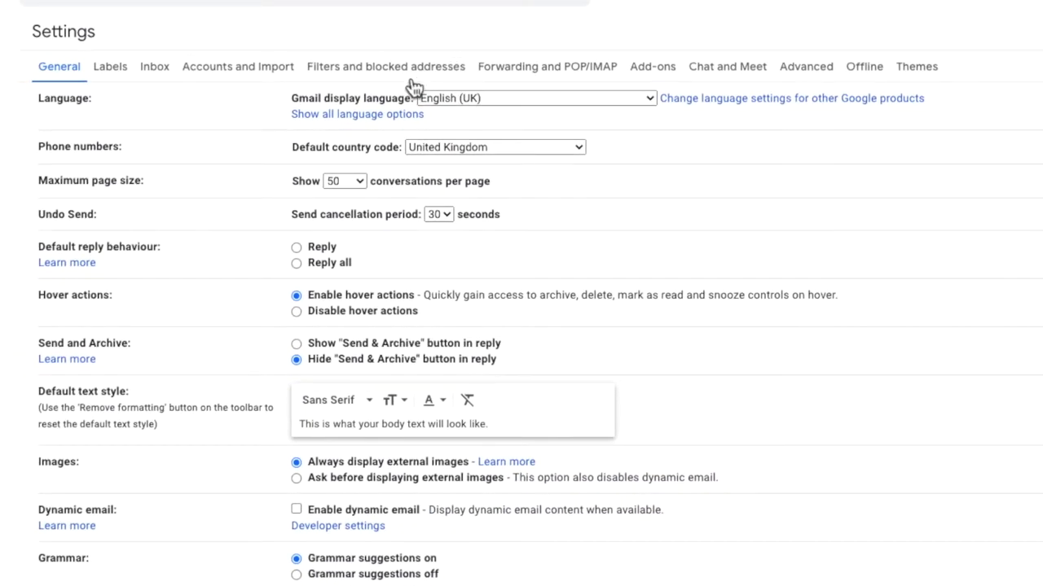
left_click(410, 69)
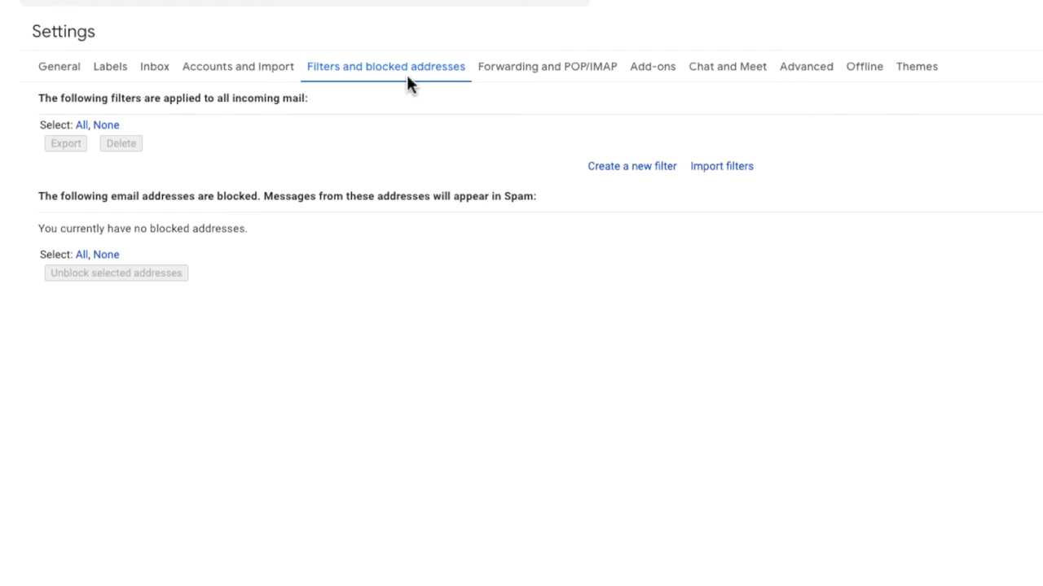
left_click(625, 171)
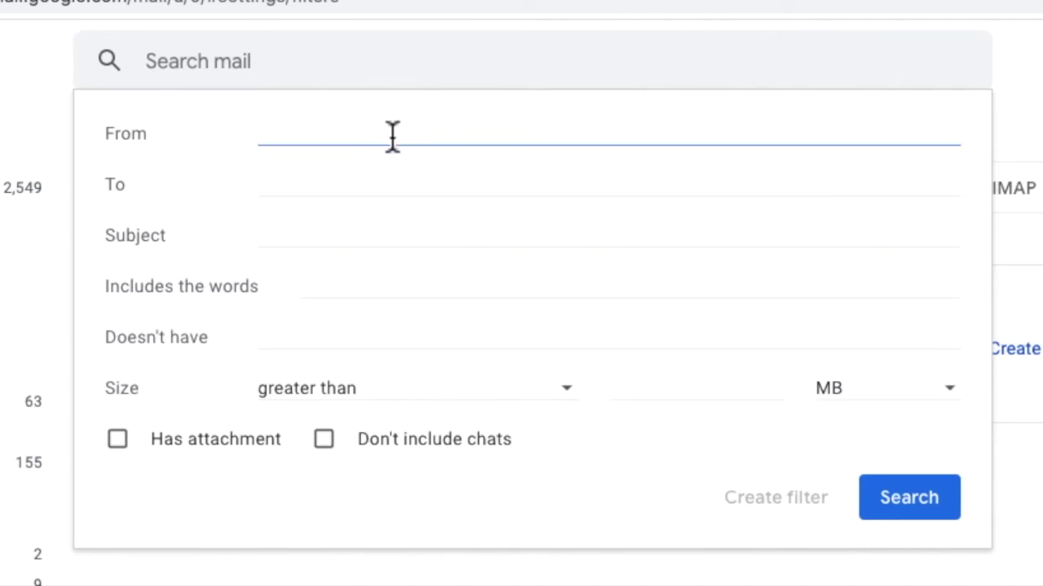
- Set the filter's Subject criterion to 'urgent OR important' and continue to its actions
left_click(370, 177)
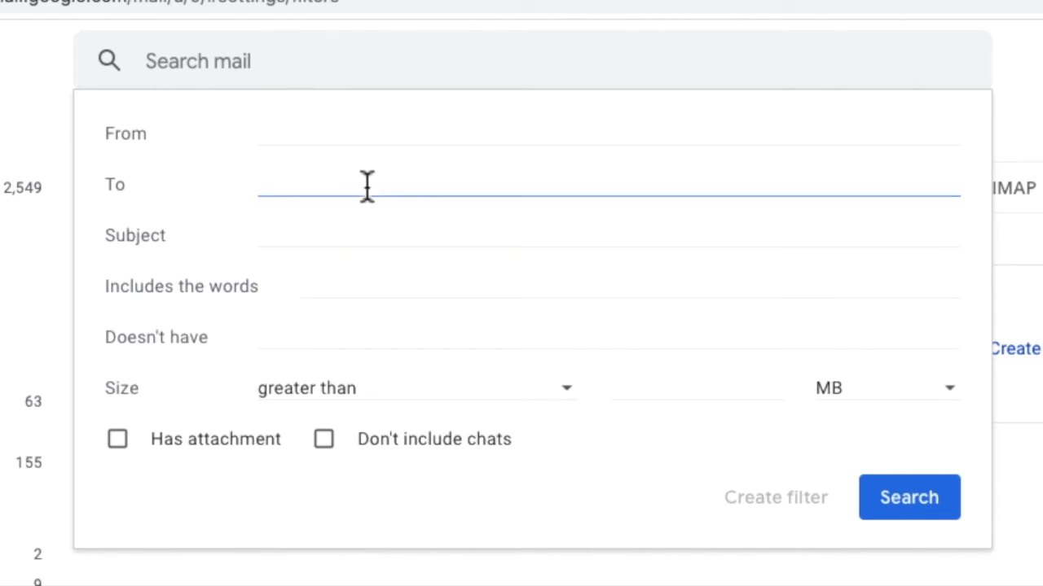
left_click(359, 231)
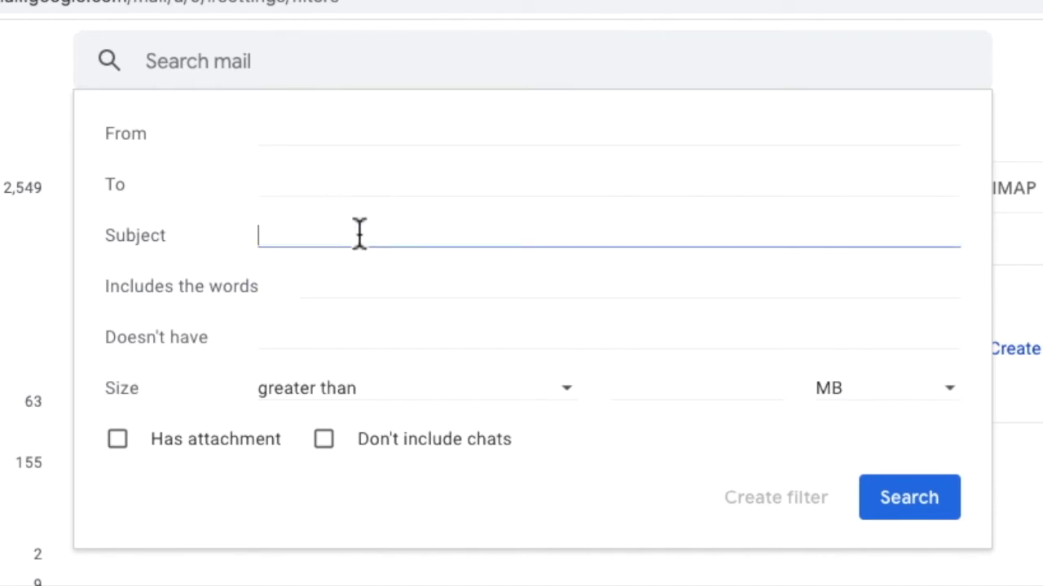
left_click(358, 287)
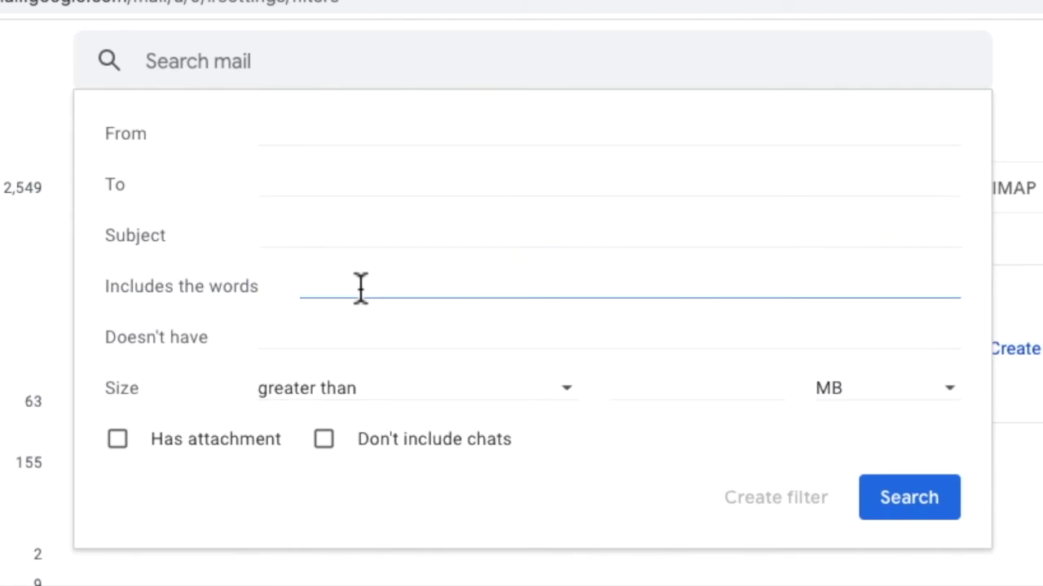
left_click(356, 336)
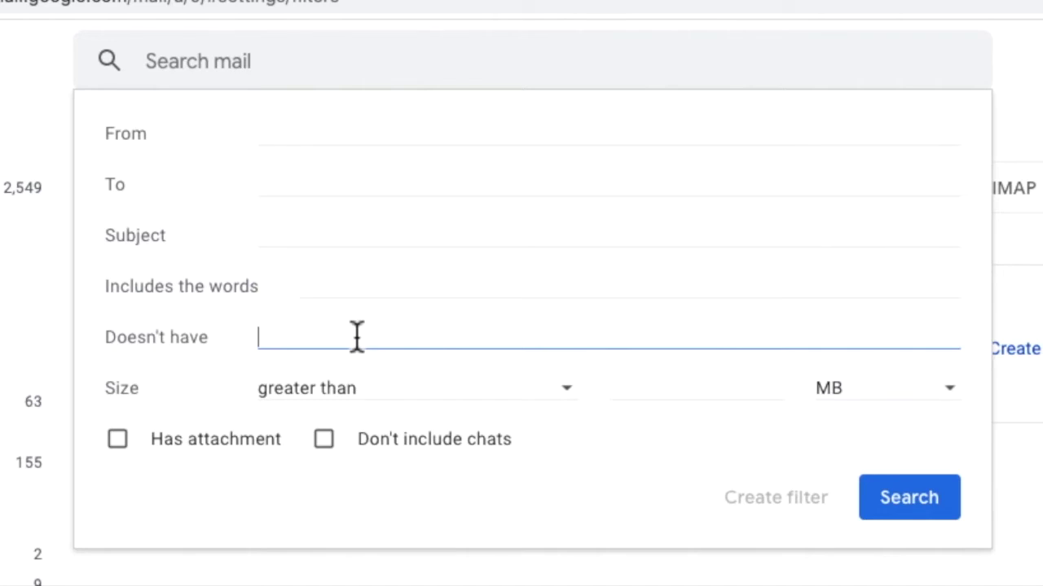
left_click(332, 243)
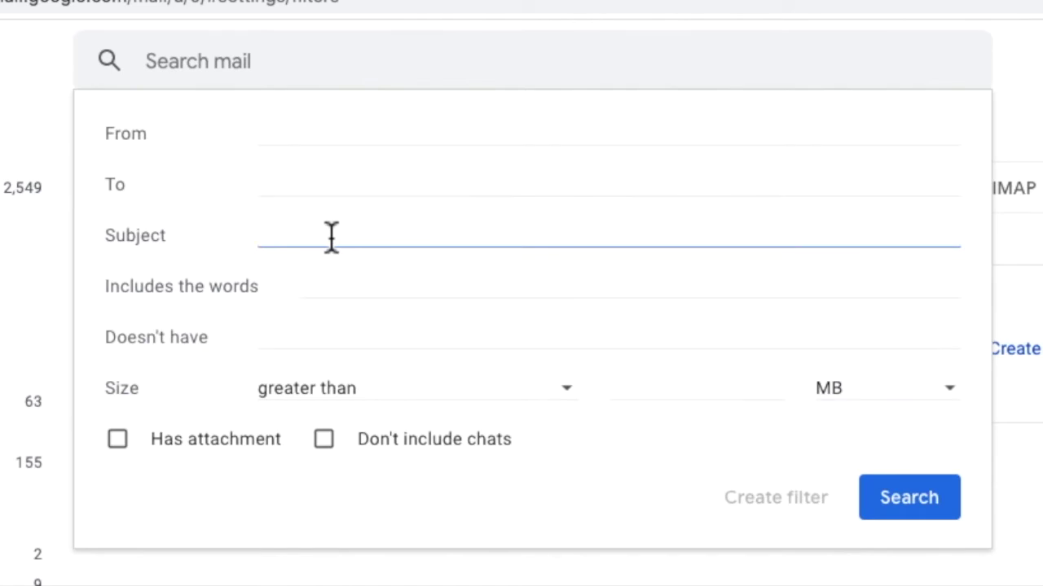
type("urgent OR ")
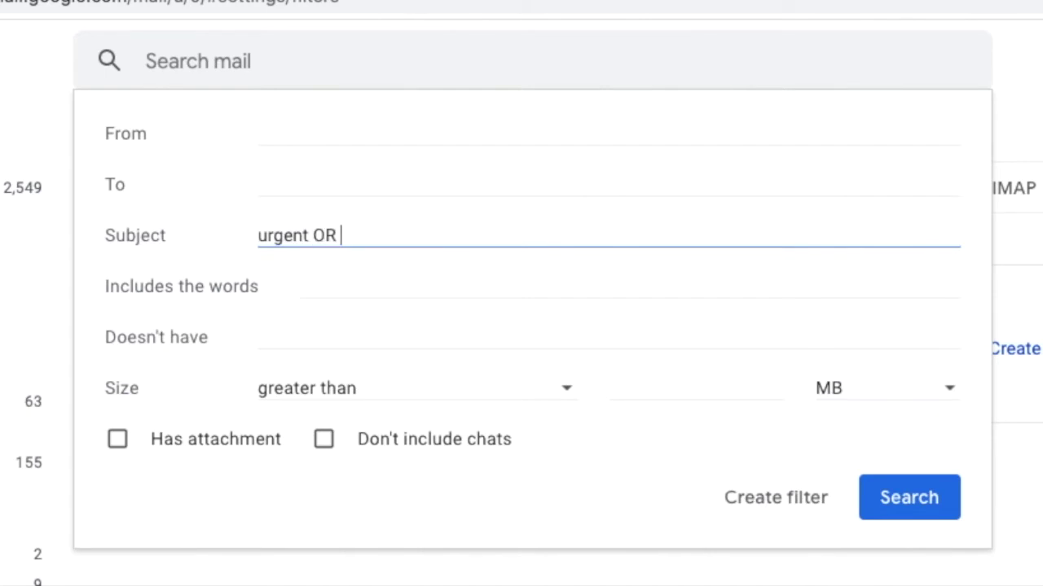
type("important")
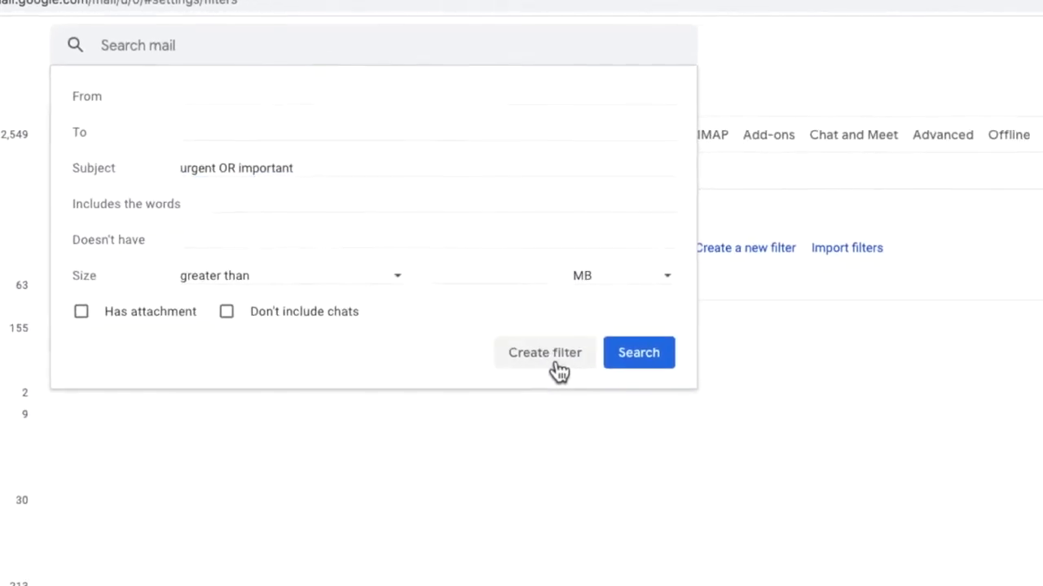
left_click(557, 366)
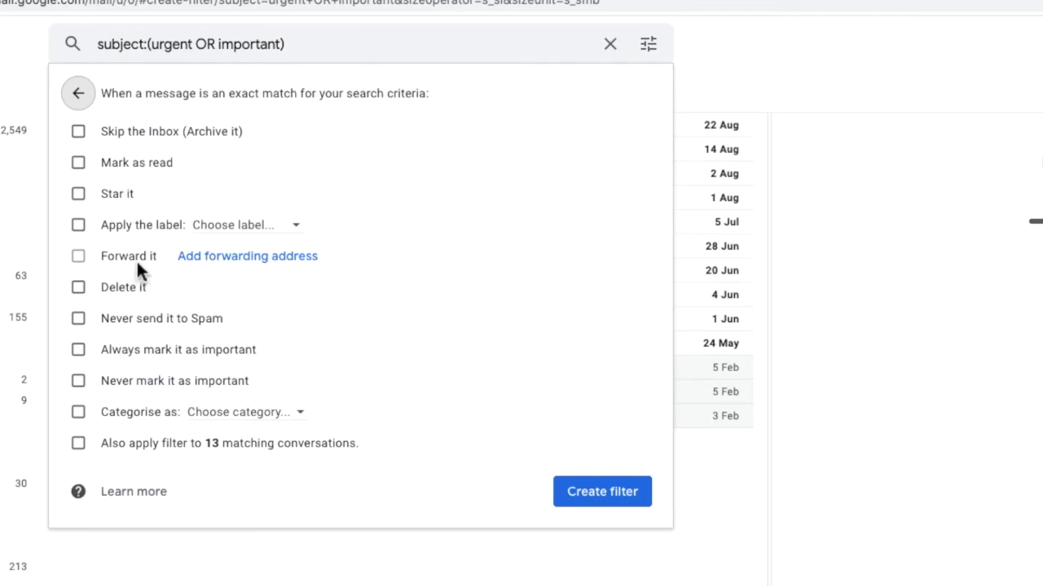
- Try enabling the Forward it action for mail matching the filter
double_click(79, 253)
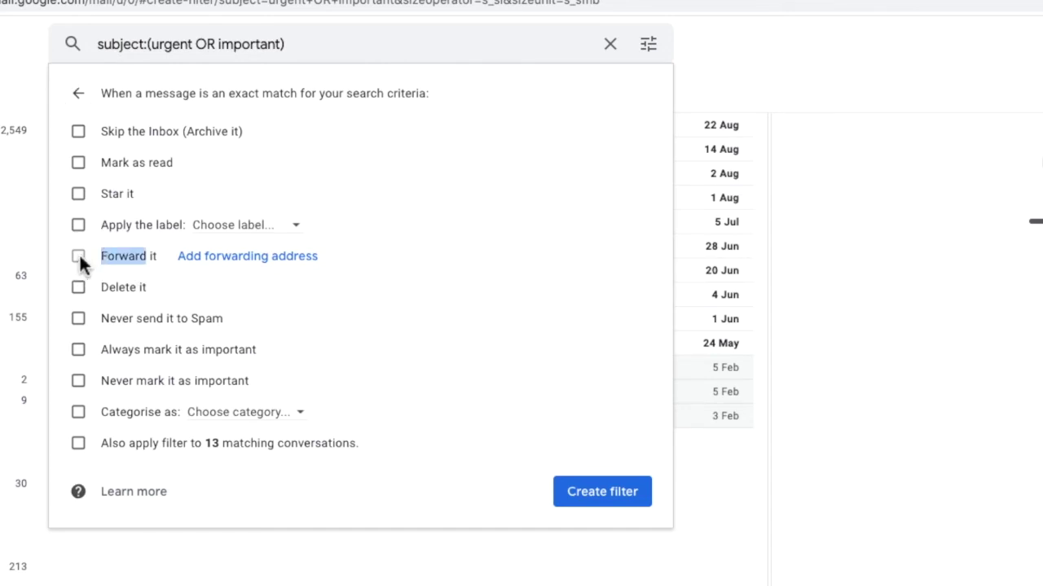
- Add the Outlook e-mail address as a new Gmail forwarding address to trigger a confirmation
left_click(249, 267)
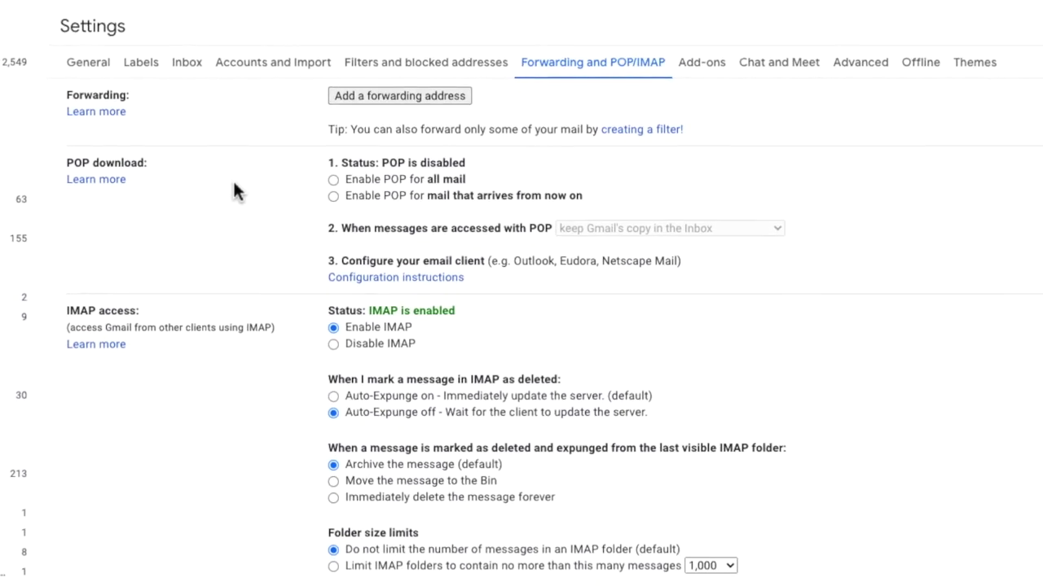
left_click(419, 97)
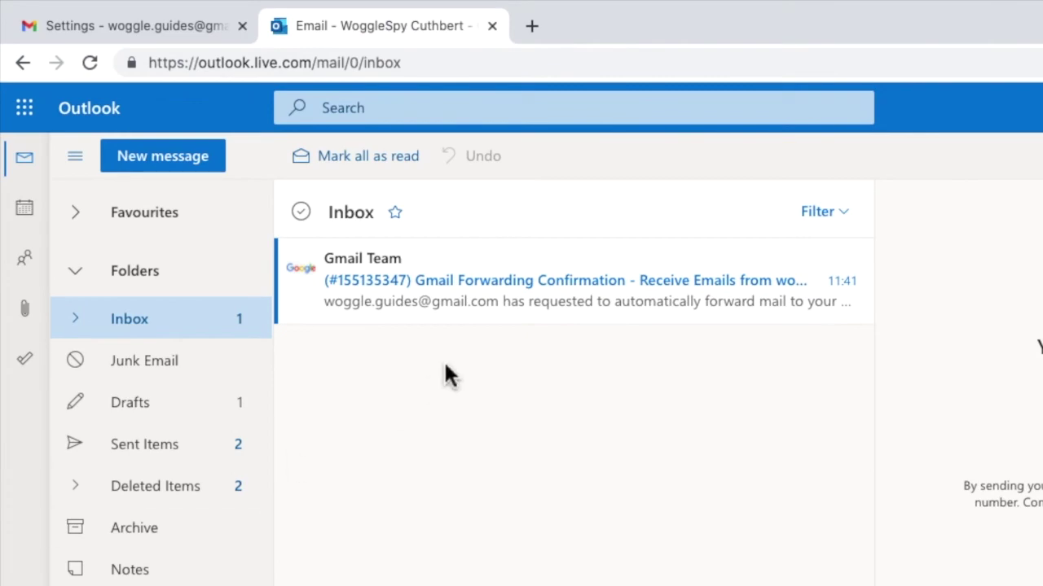
- Open the Gmail Forwarding Confirmation email in Outlook and confirm the forwarding request
left_click(494, 303)
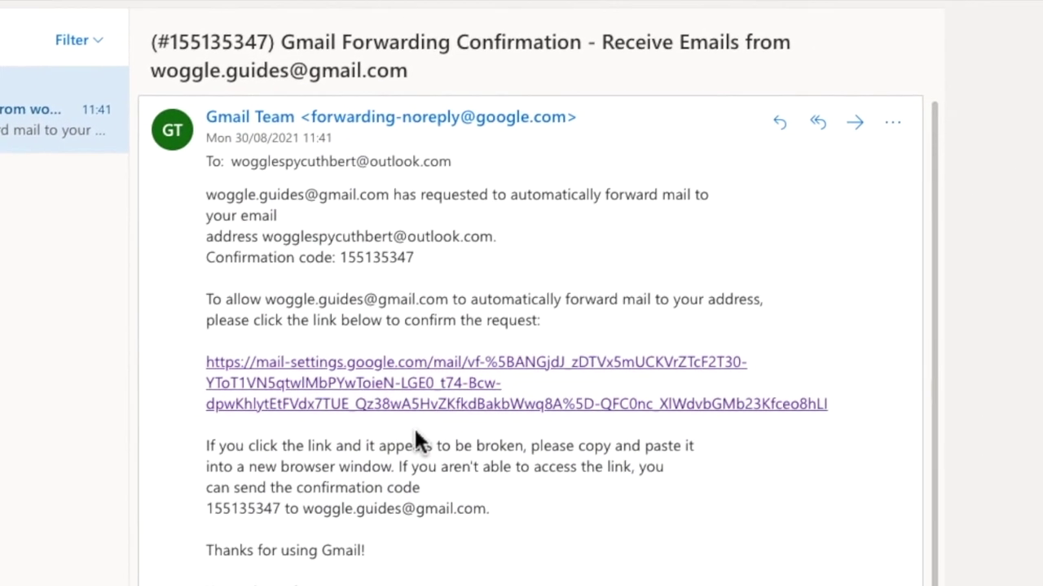
left_click(420, 415)
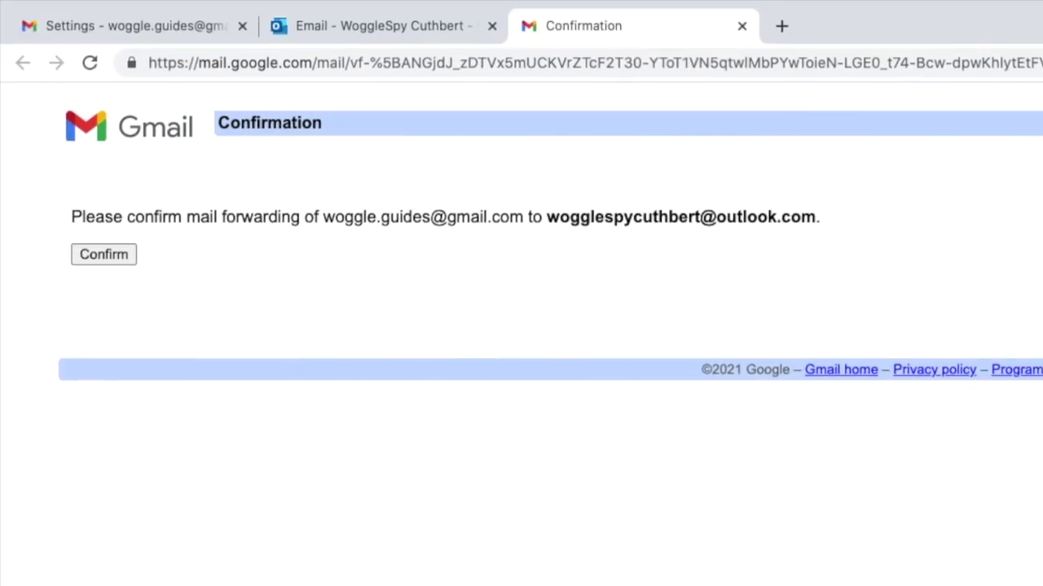
left_click(112, 258)
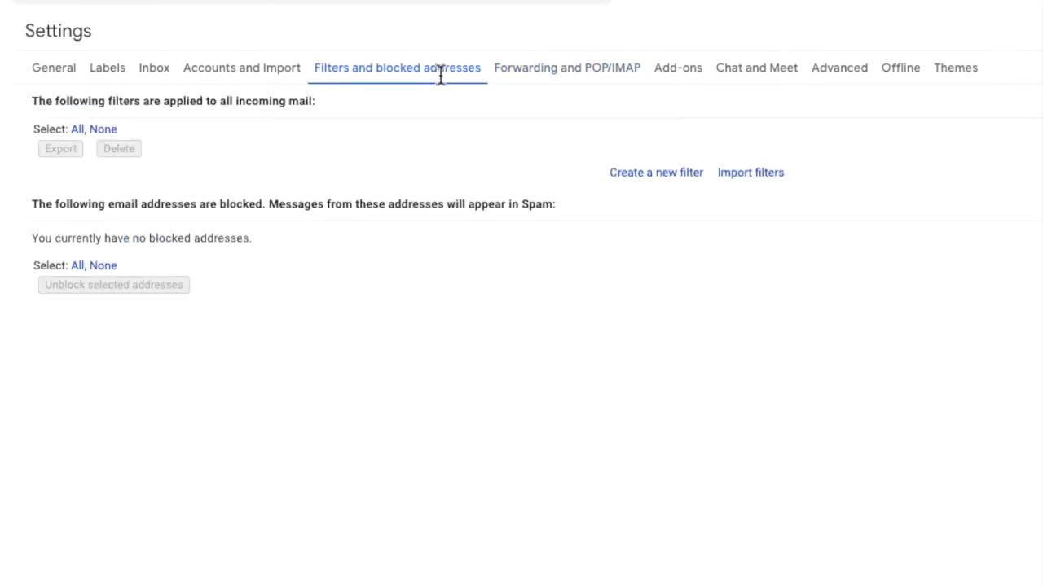
- Create a filter for subject 'urgent OR important' that forwards matches to the Outlook address
left_click(639, 174)
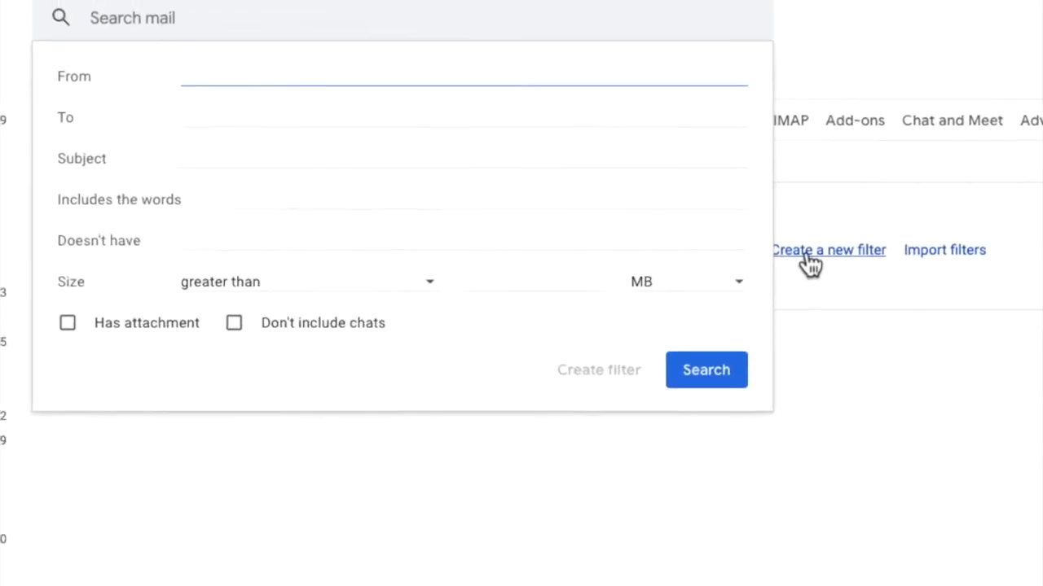
left_click(197, 162)
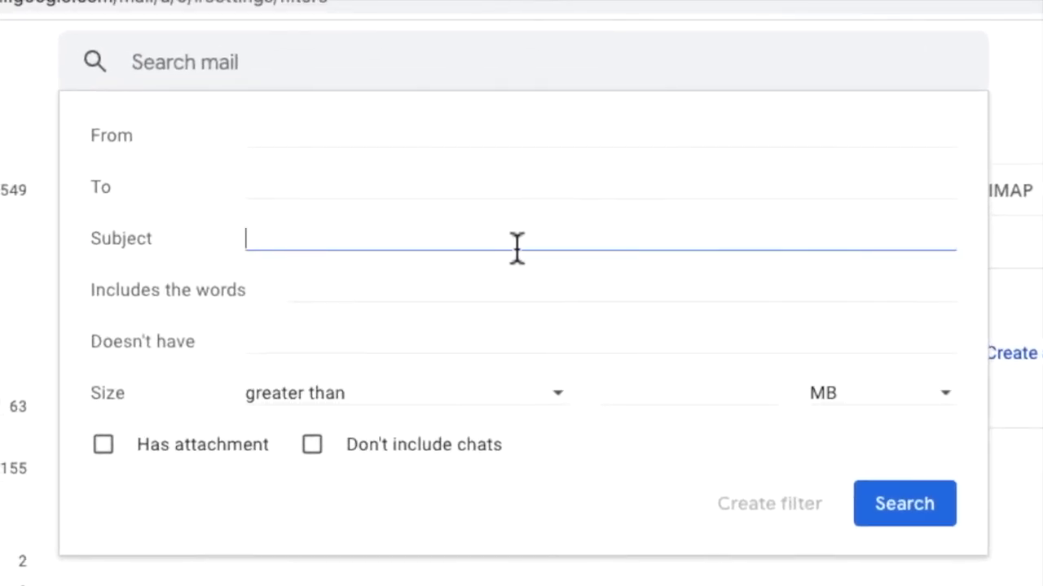
type("urgent OR important")
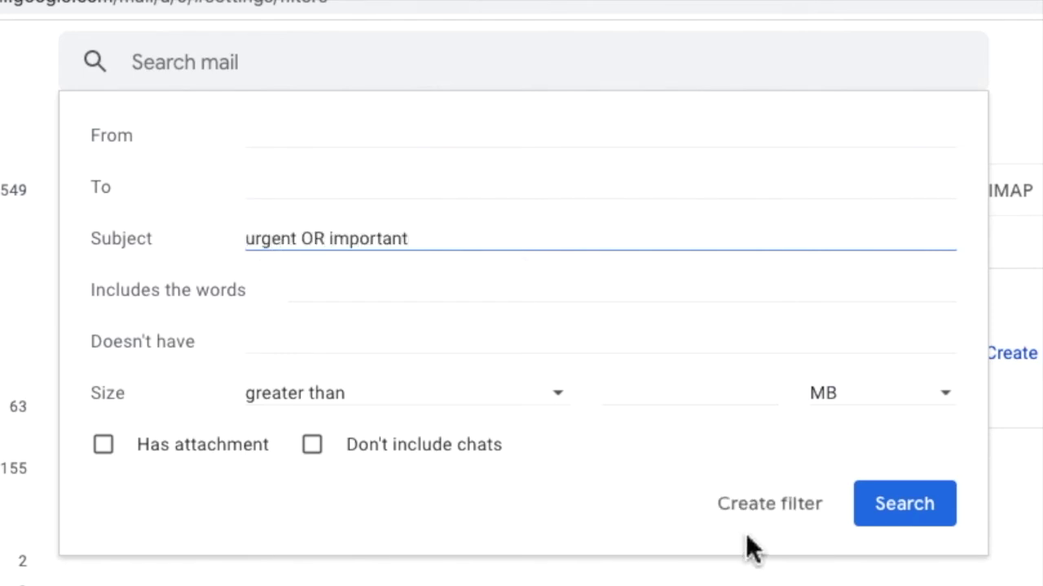
left_click(772, 515)
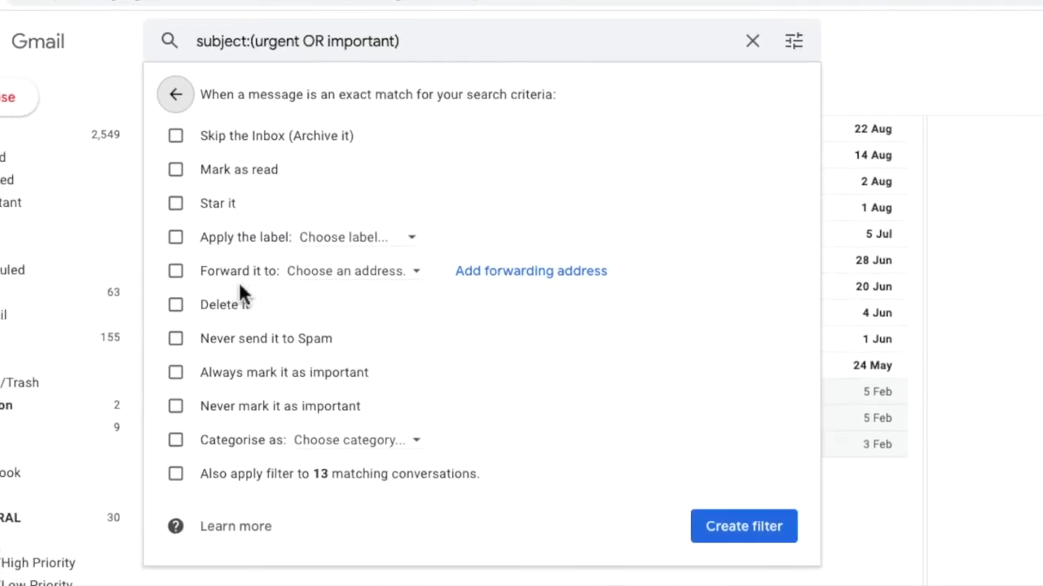
left_click(176, 270)
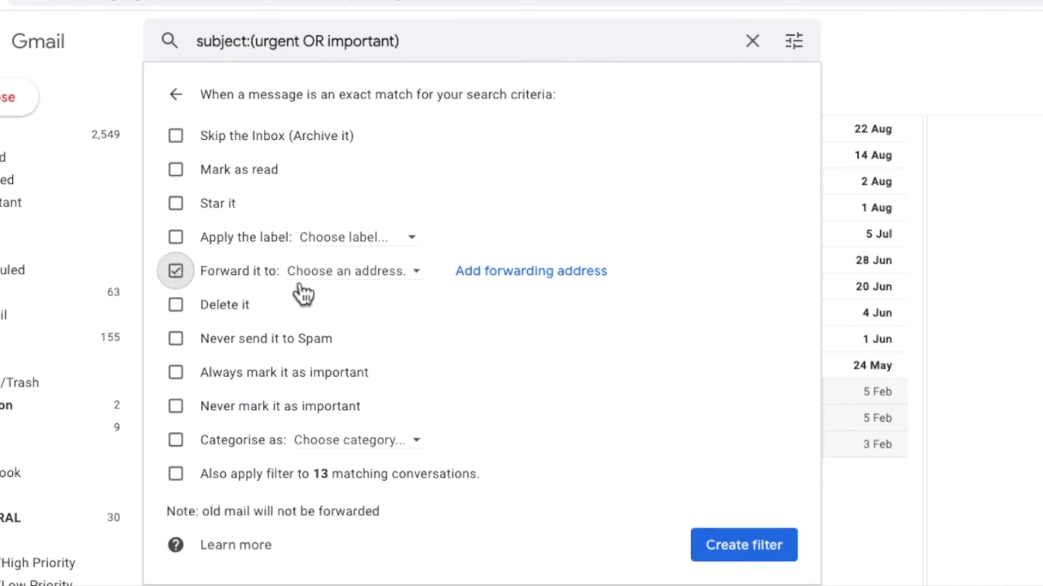
left_click(421, 278)
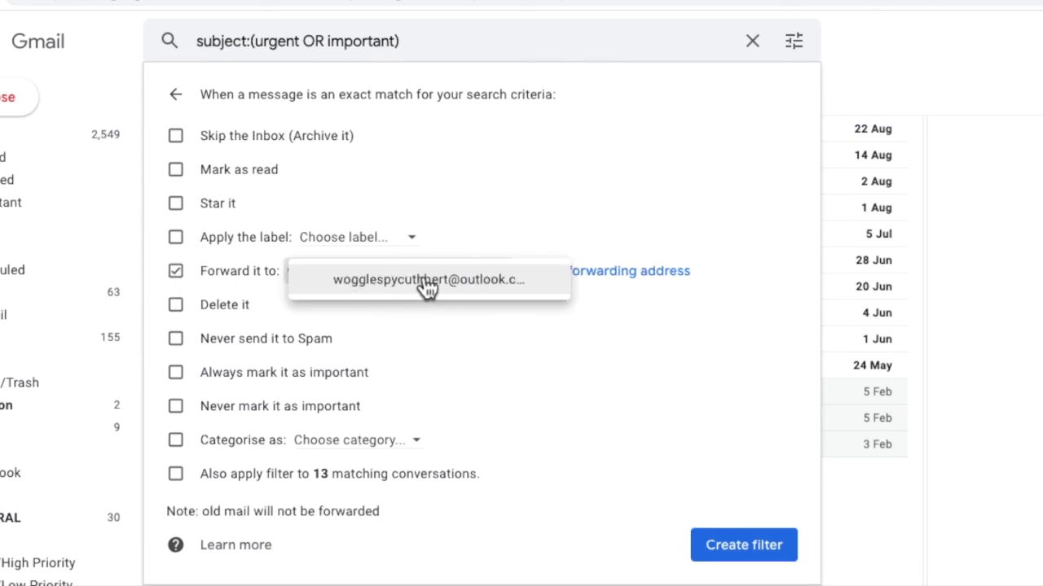
left_click(549, 294)
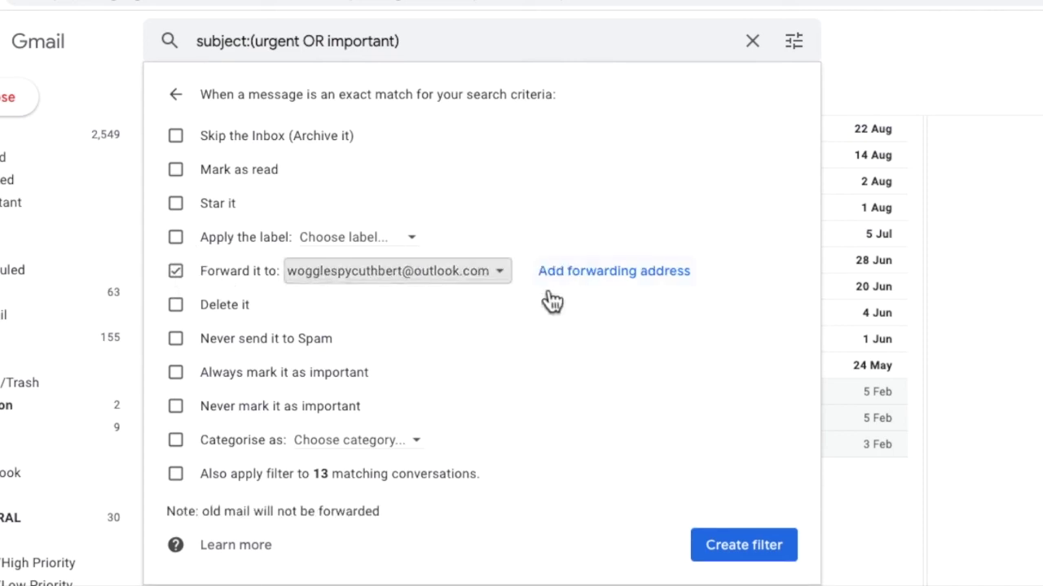
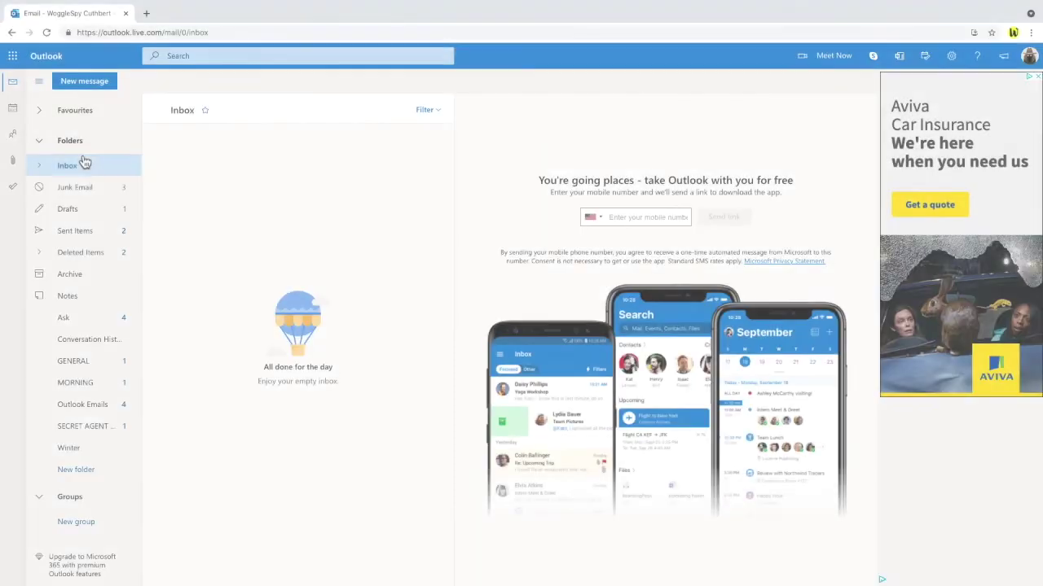
- Show the Junk Email folder's three forwarded urgent and important messages
left_click(61, 192)
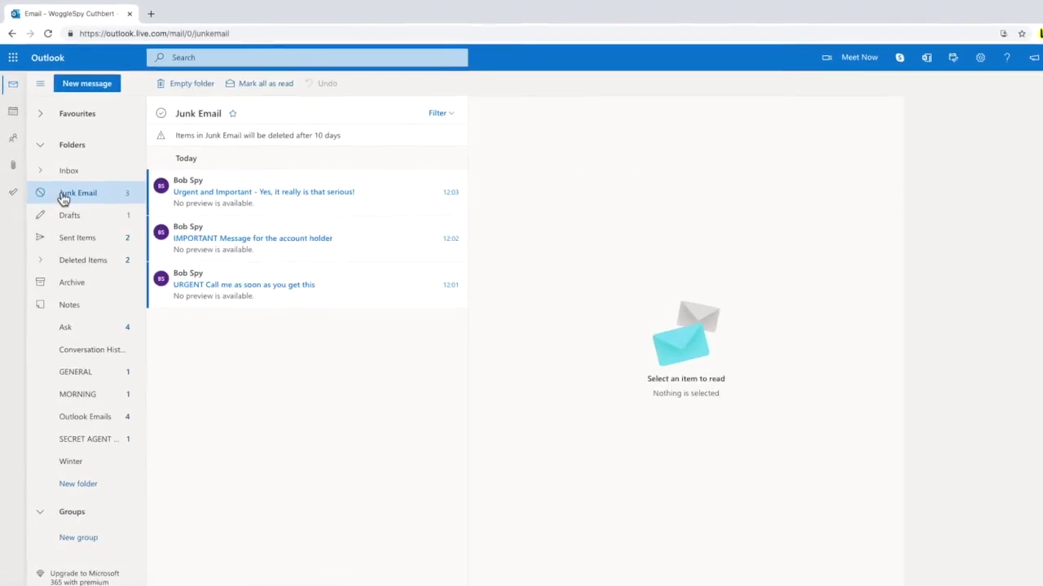